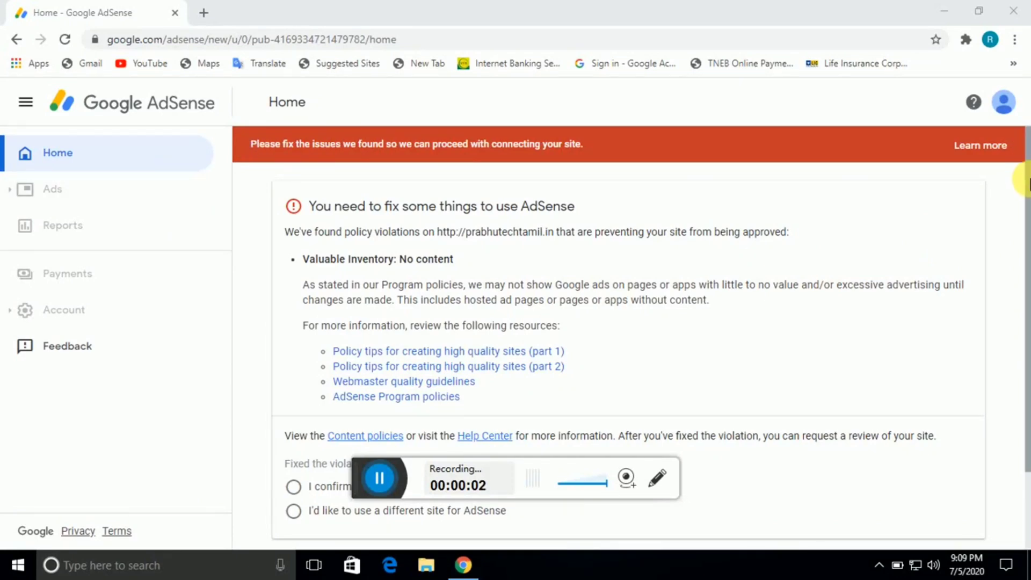
Review the AdSense site status page, highlighting the 'Valuable Inventory: No content' line.
{"action": "left_click_drag", "start_coordinate": [1027, 184], "coordinate": [1025, 219]}
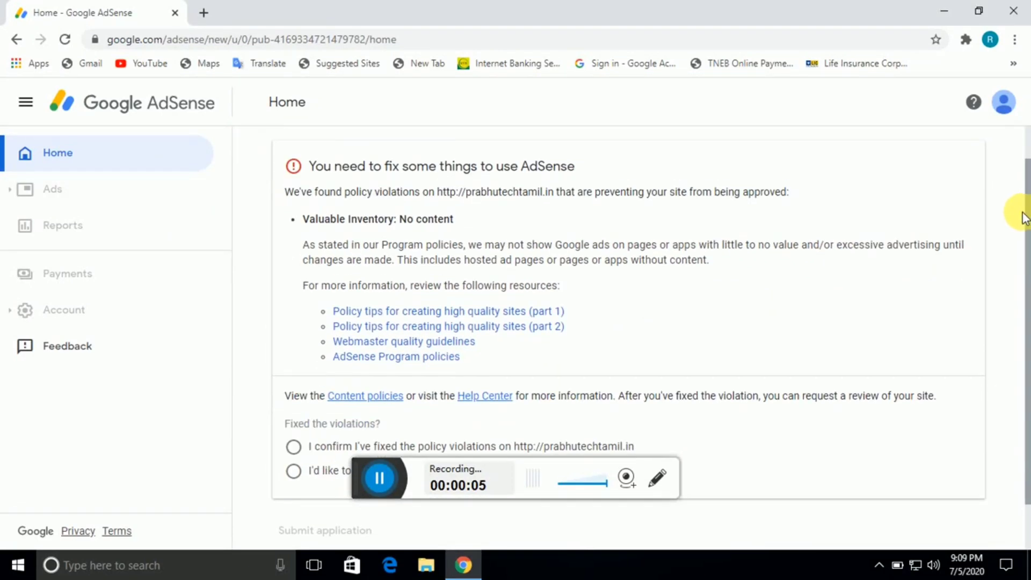
{"action": "left_click_drag", "start_coordinate": [301, 218], "coordinate": [473, 220]}
{"action": "left_click", "coordinate": [473, 220]}
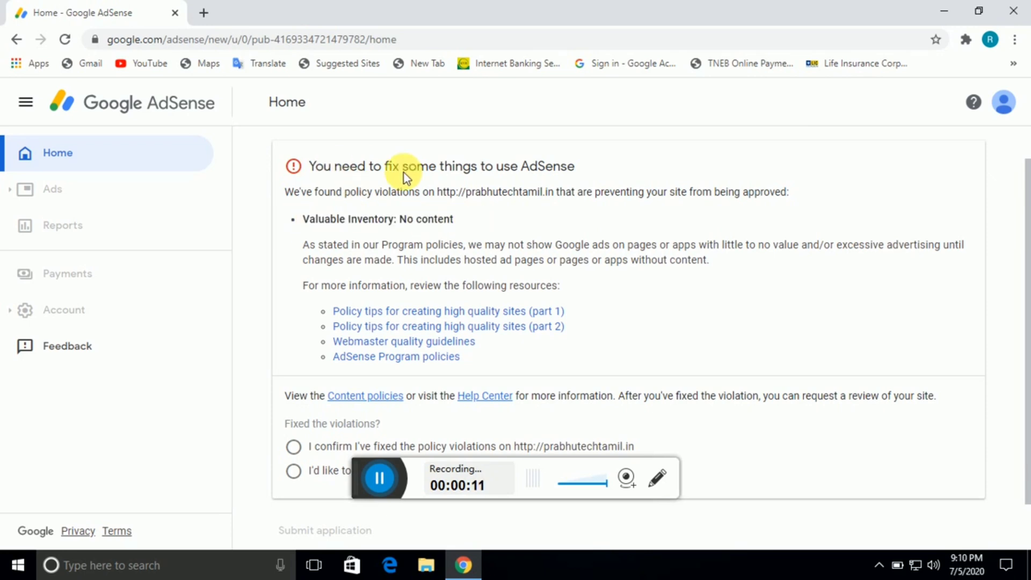
{"action": "left_click_drag", "start_coordinate": [1026, 284], "coordinate": [1026, 365]}
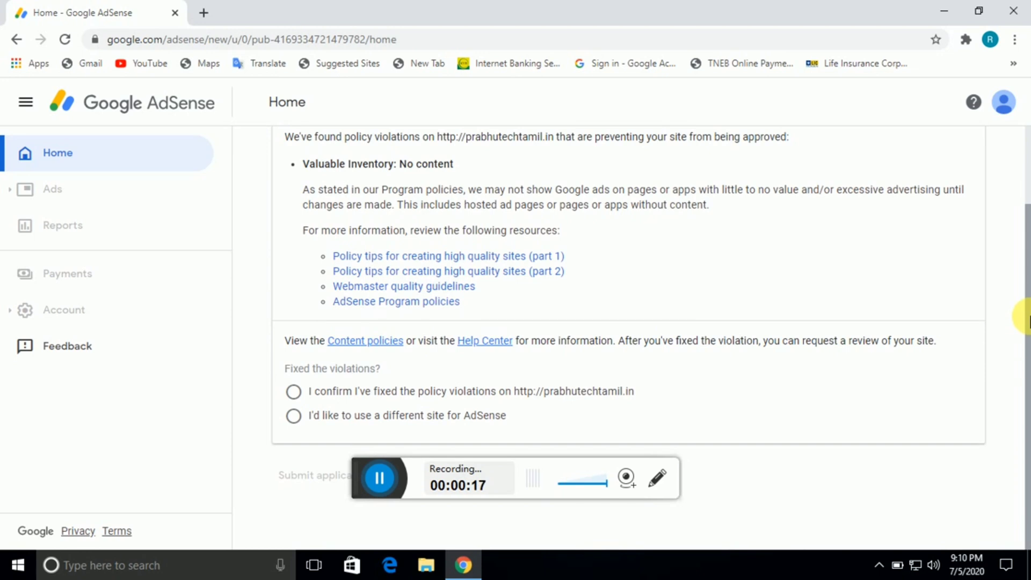
{"action": "left_click_drag", "start_coordinate": [1021, 311], "coordinate": [1027, 250]}
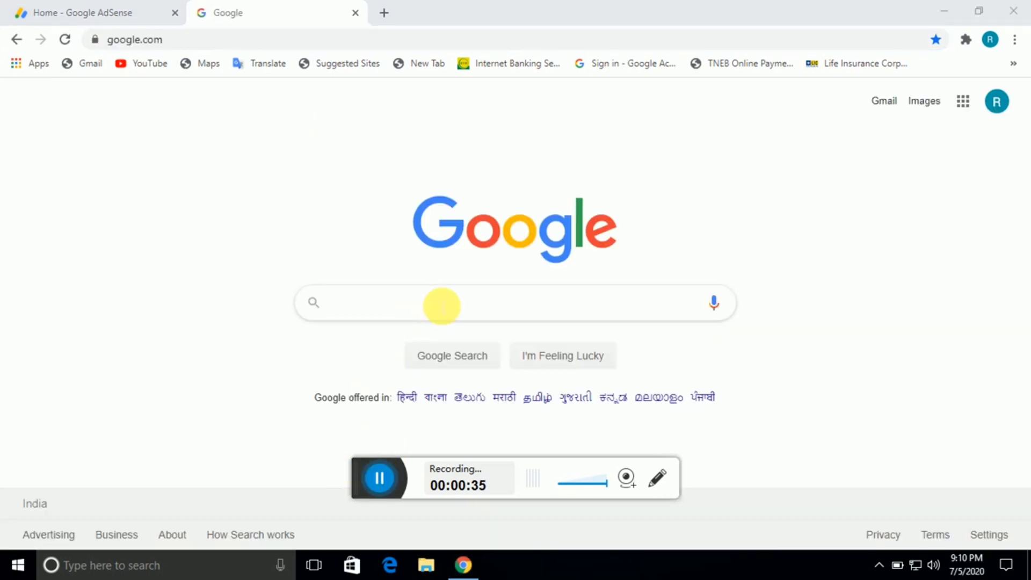
Search Google for 'google search console' and open the Search Console about page.
{"action": "left_click", "coordinate": [442, 306]}
{"action": "type", "text": "goo"}
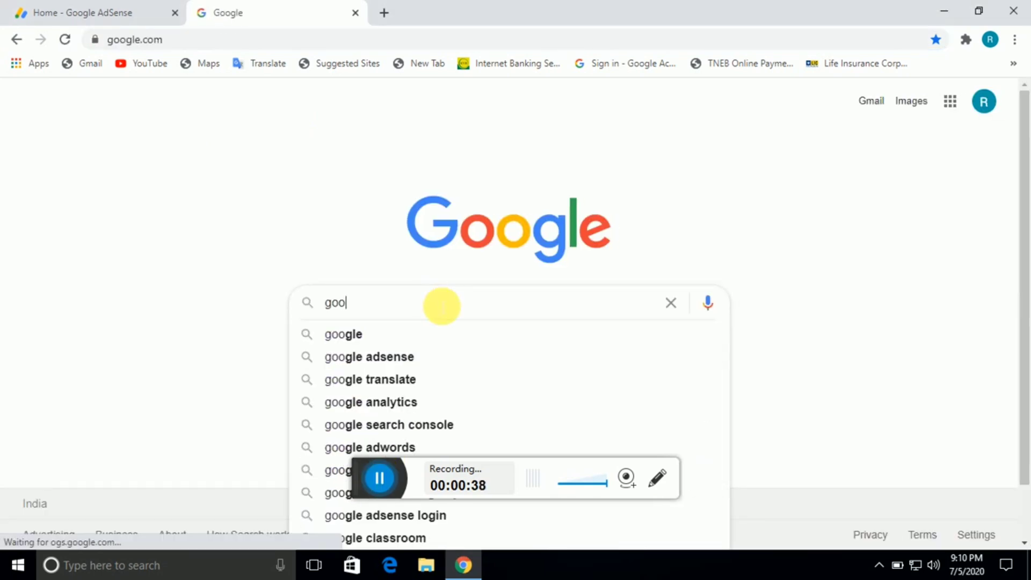
{"action": "left_click", "coordinate": [424, 426]}
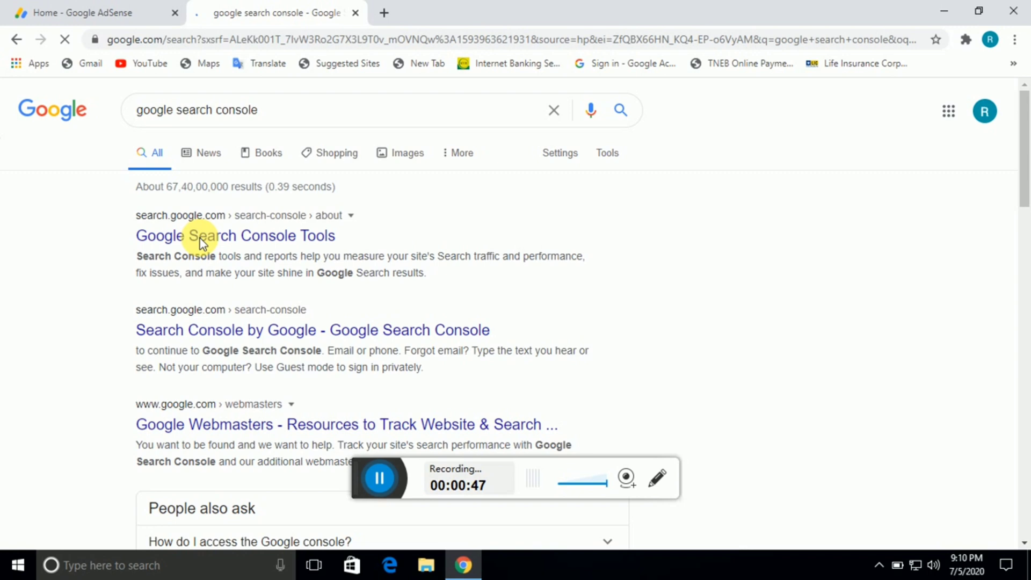
{"action": "left_click", "coordinate": [267, 240]}
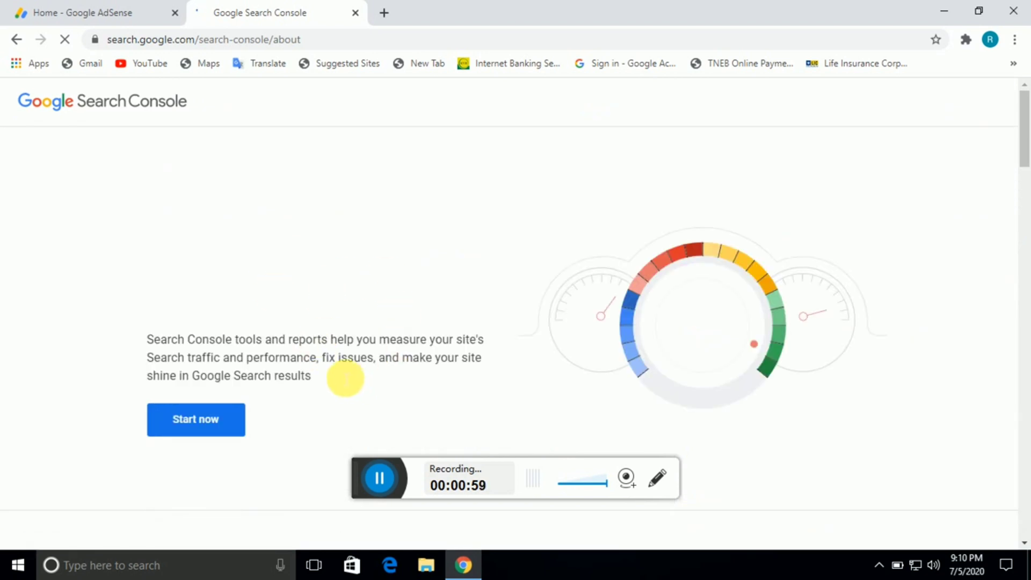
Start Search Console setup, select the Domain property field, then go back to the AdSense tab.
{"action": "left_click", "coordinate": [224, 426]}
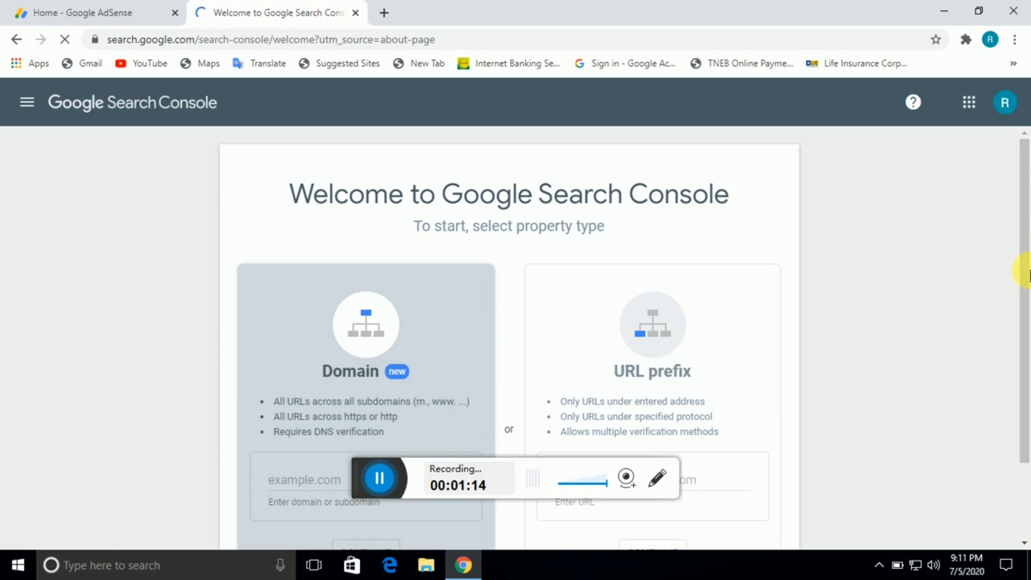
{"action": "left_click_drag", "start_coordinate": [1024, 288], "coordinate": [1024, 363]}
{"action": "left_click", "coordinate": [328, 384]}
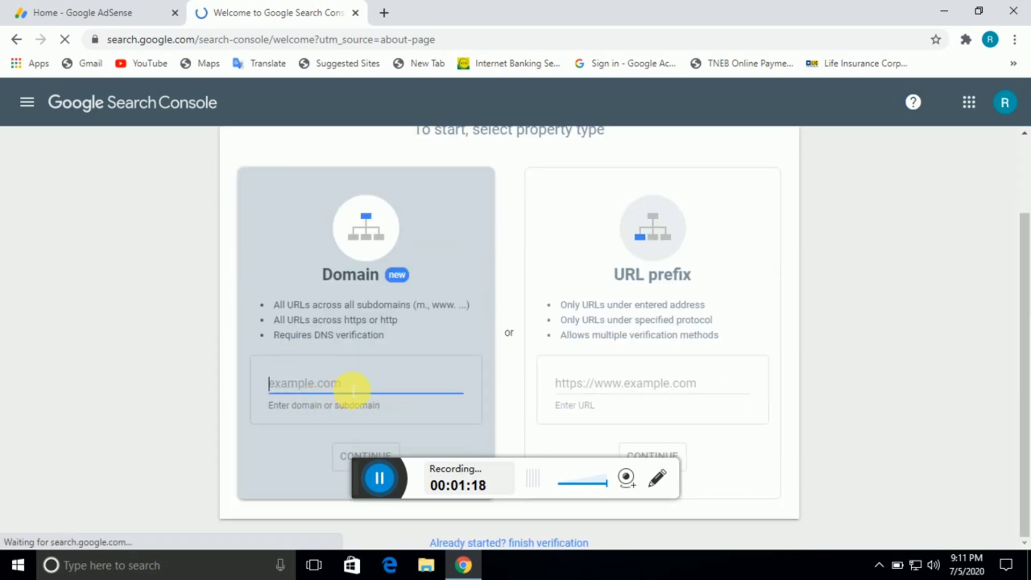
{"action": "left_click", "coordinate": [57, 12]}
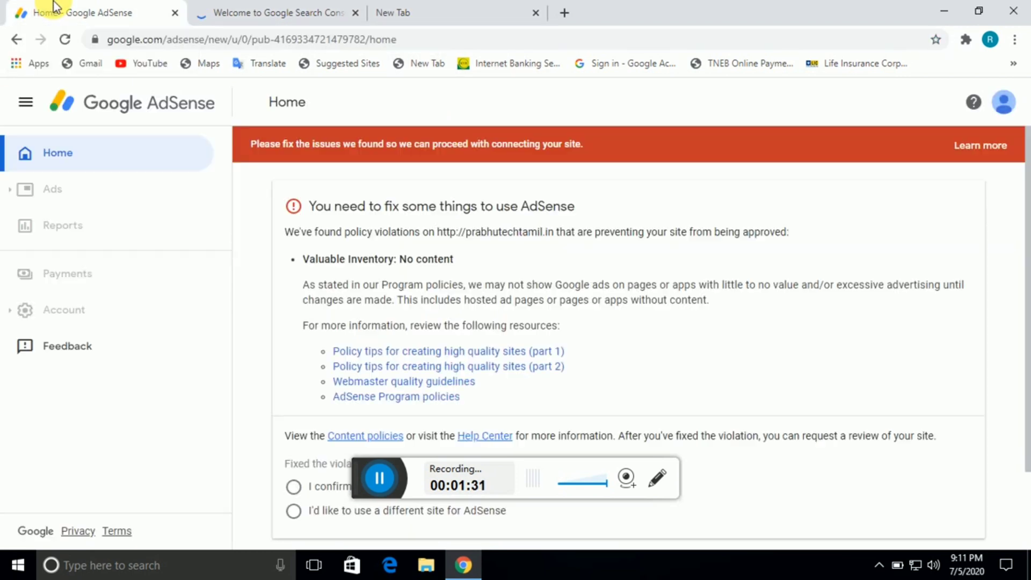
Load the google.com homepage from the Google shortcut tile in the blank third tab.
{"action": "left_click", "coordinate": [474, 2]}
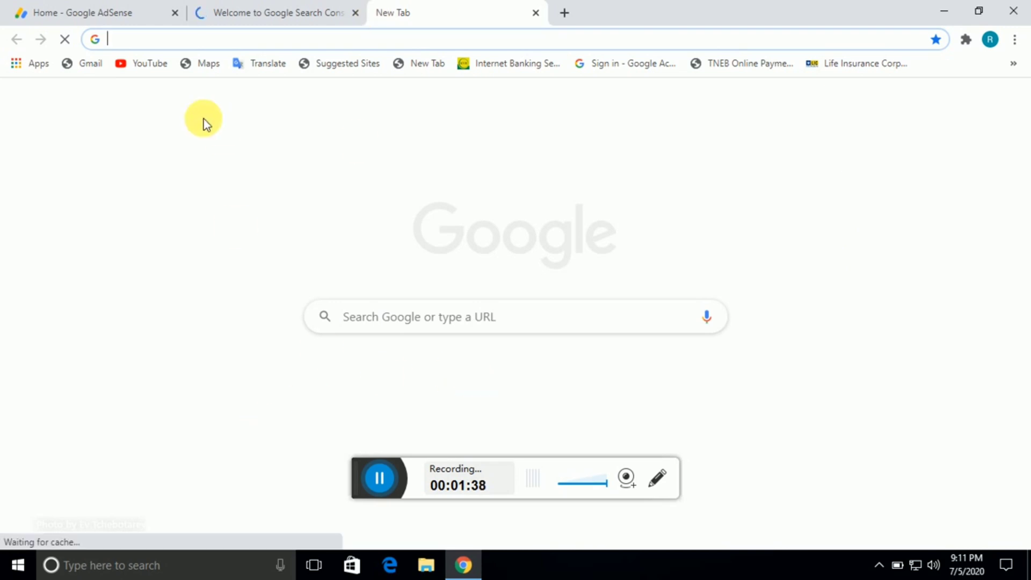
{"action": "left_click", "coordinate": [52, 7]}
{"action": "left_click", "coordinate": [462, 2]}
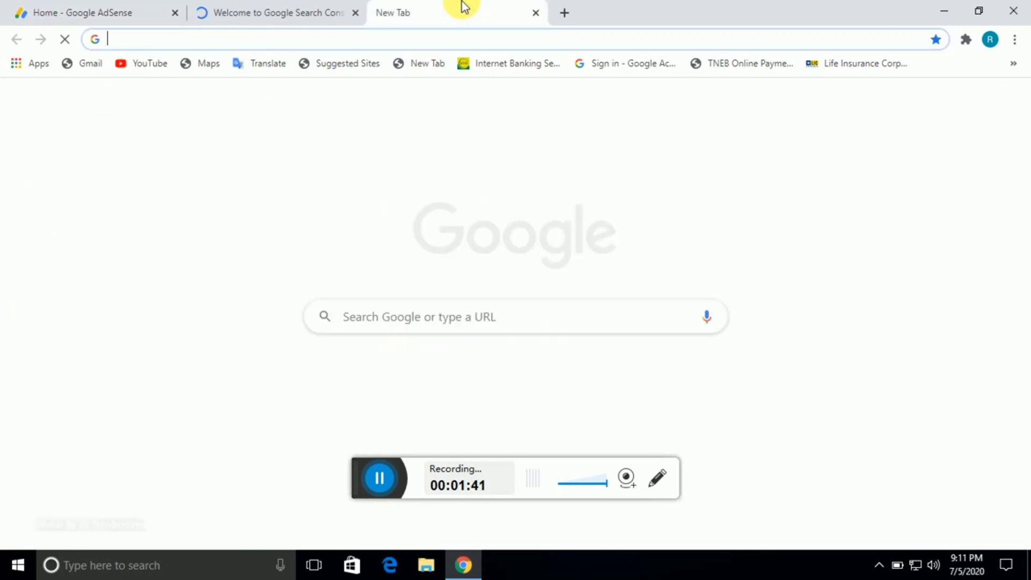
{"action": "left_click", "coordinate": [536, 322]}
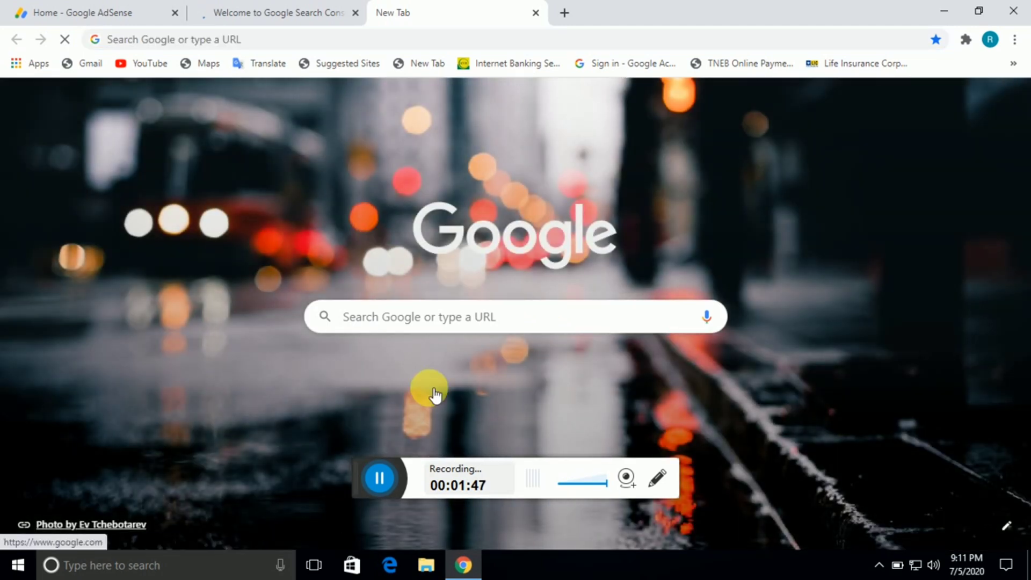
{"action": "left_click", "coordinate": [448, 393]}
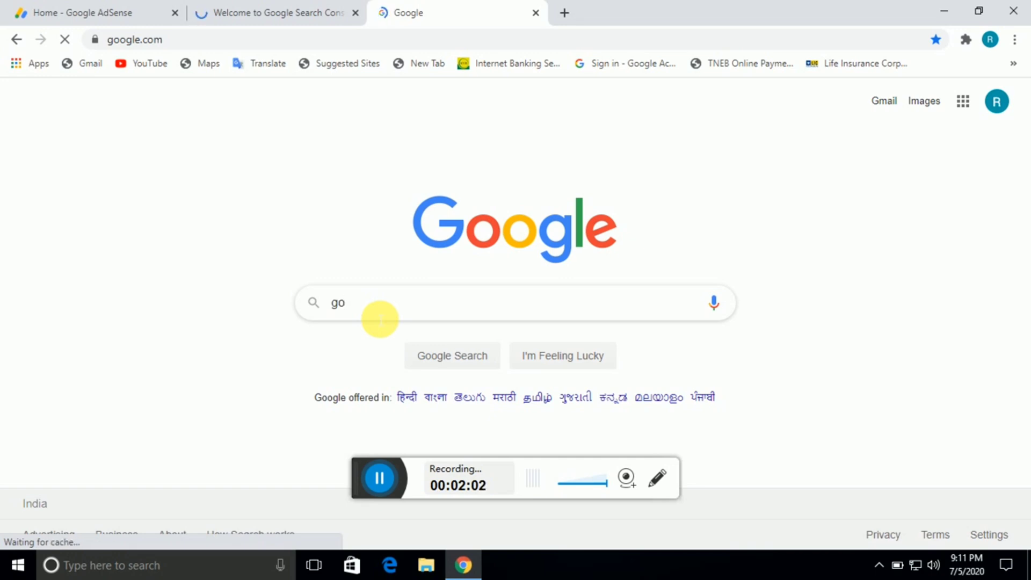
Search Google for 'godaddy' and scroll the results to the GoDaddy India site link.
{"action": "type", "text": "dd"}
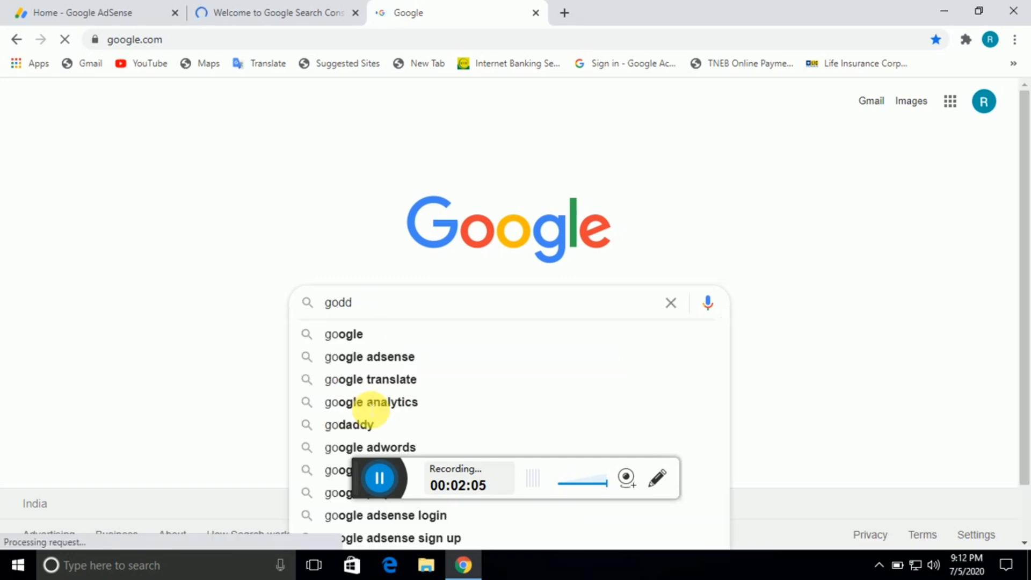
{"action": "left_click", "coordinate": [354, 337]}
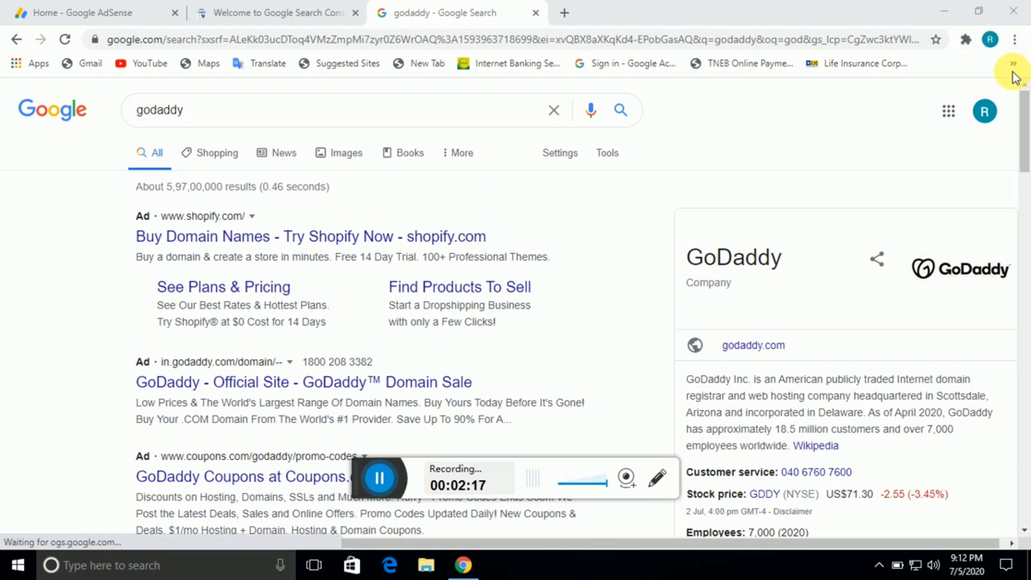
{"action": "left_click_drag", "start_coordinate": [1023, 121], "coordinate": [1026, 203]}
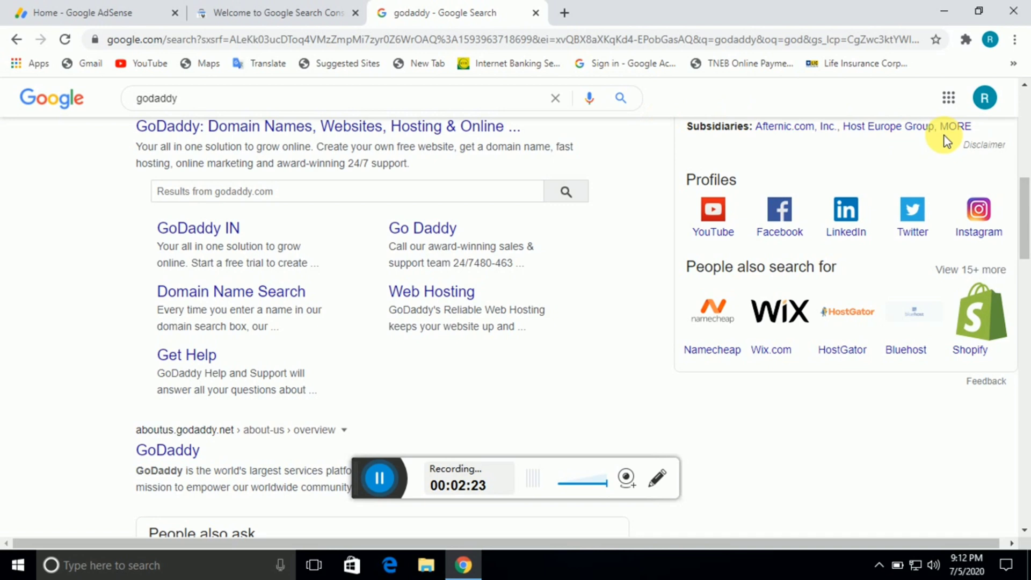
{"action": "left_click_drag", "start_coordinate": [1023, 186], "coordinate": [1023, 145]}
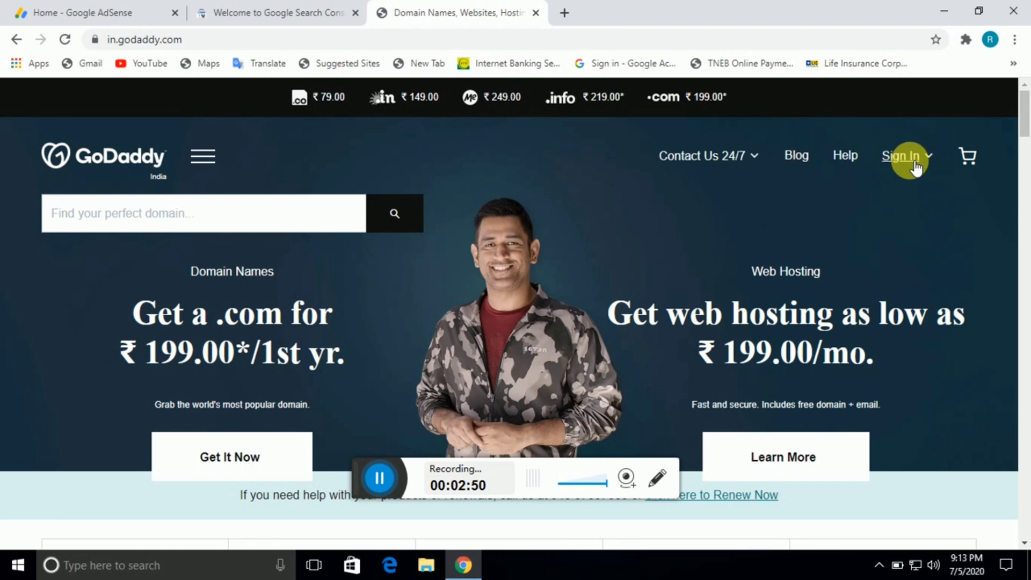
Sign in to GoDaddy and open DNS management for prabhutechtamil.in.
{"action": "left_click", "coordinate": [910, 153]}
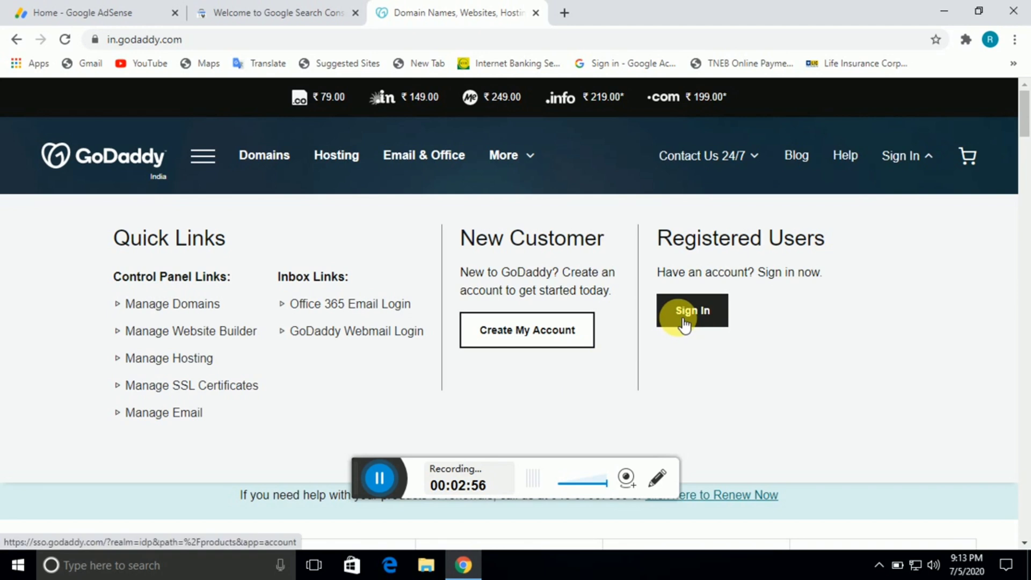
{"action": "left_click", "coordinate": [684, 322]}
{"action": "left_click", "coordinate": [380, 480]}
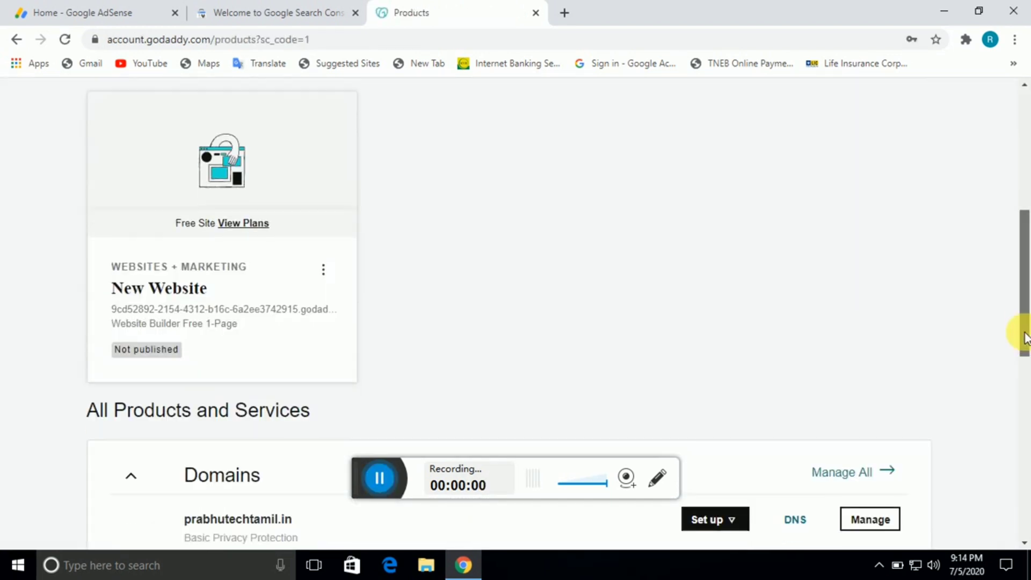
{"action": "mouse_move", "coordinate": [1020, 374]}
{"action": "left_mouse_down"}
{"action": "mouse_move", "coordinate": [1021, 223]}
{"action": "mouse_move", "coordinate": [1021, 373]}
{"action": "left_mouse_up"}
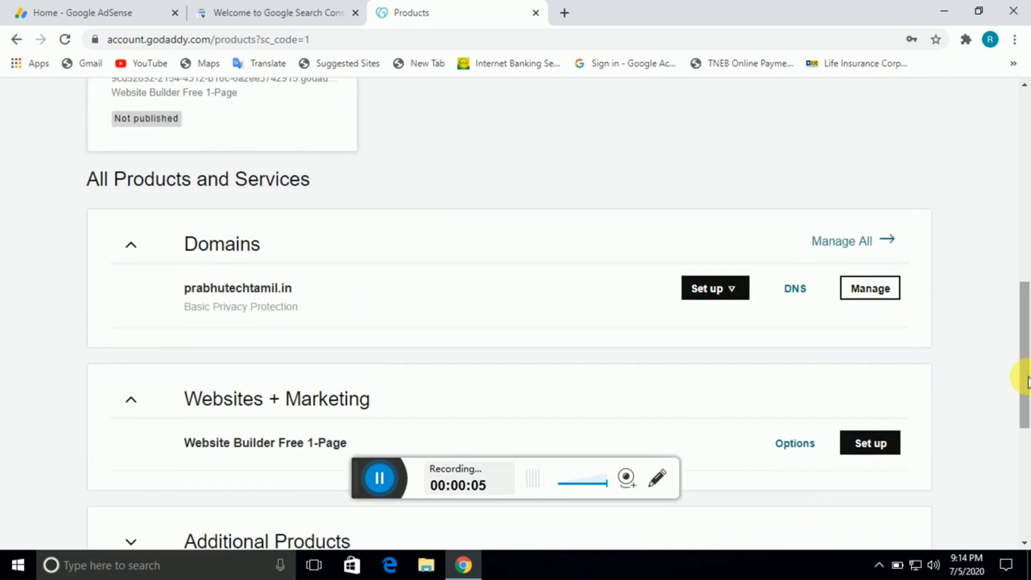
{"action": "left_click", "coordinate": [797, 290]}
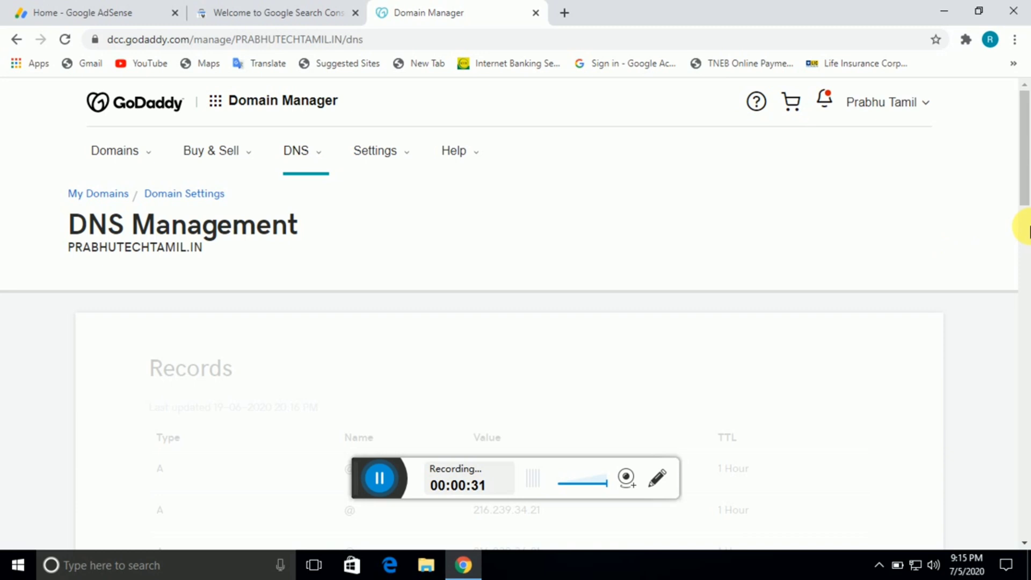
Edit the Parked A record and request its deletion, cancelling once before asking again.
{"action": "left_click_drag", "start_coordinate": [1027, 184], "coordinate": [1024, 284]}
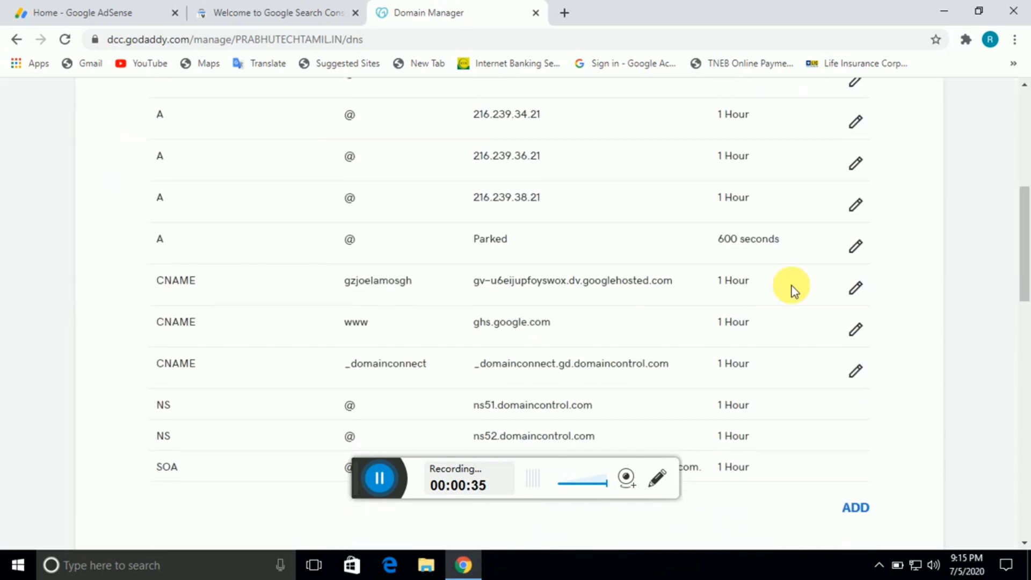
{"action": "left_click", "coordinate": [856, 248]}
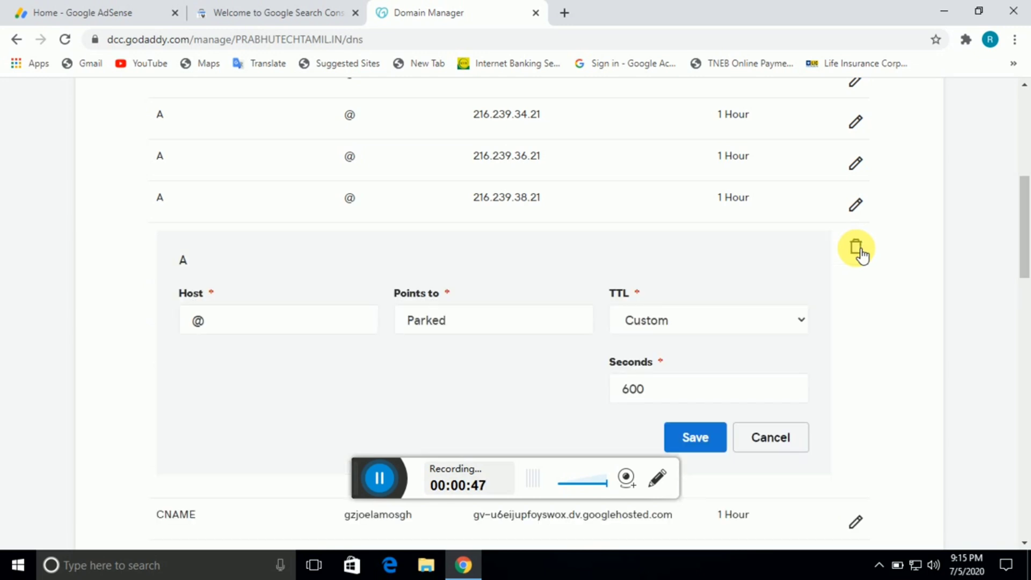
{"action": "left_click", "coordinate": [856, 248]}
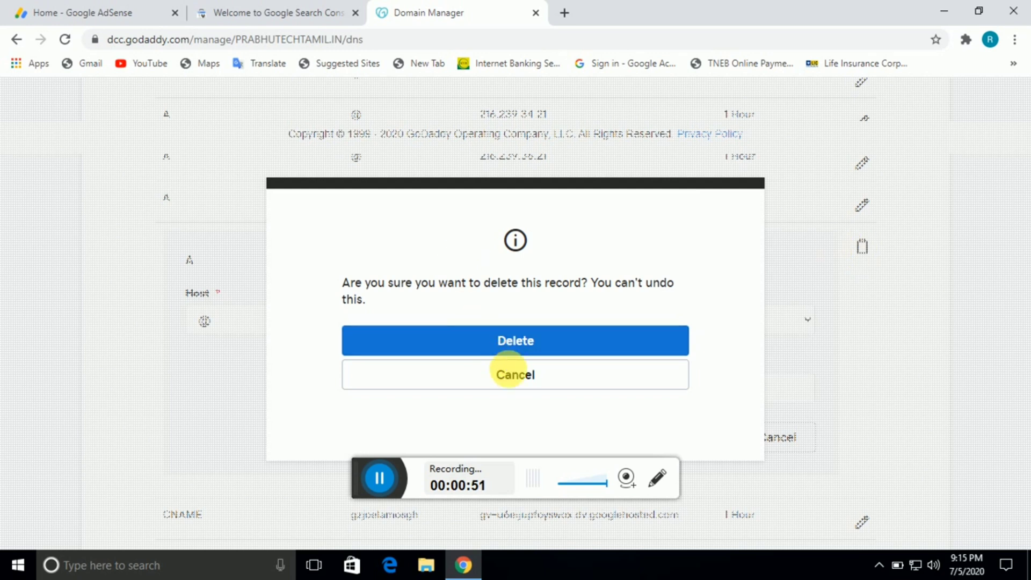
{"action": "left_click", "coordinate": [515, 378]}
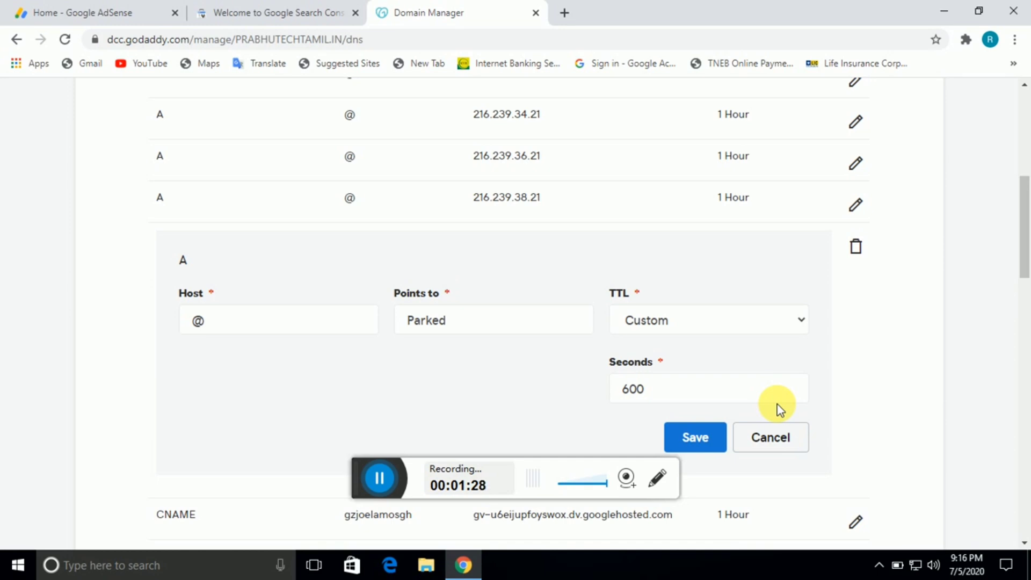
{"action": "left_click", "coordinate": [862, 253]}
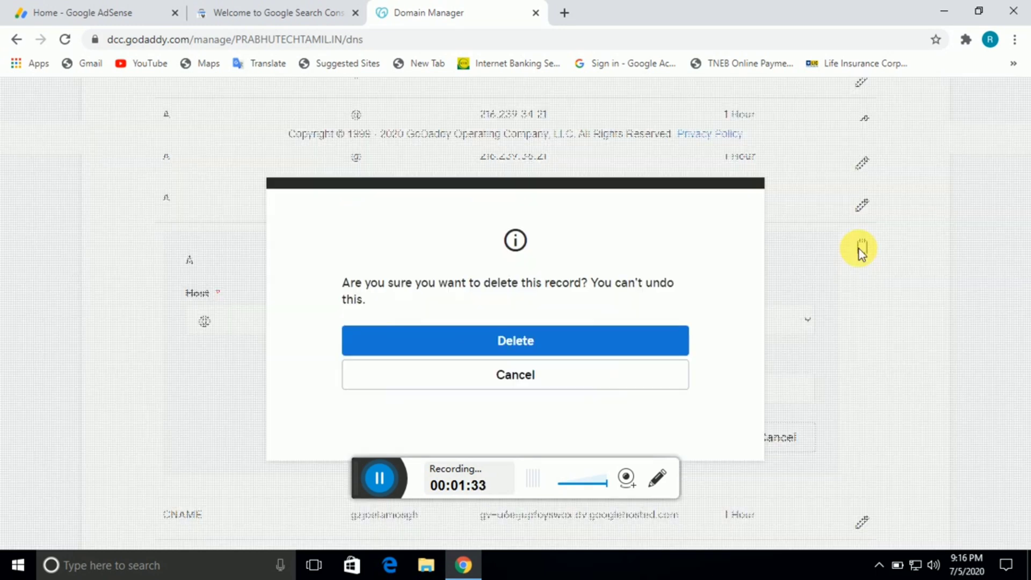
{"action": "left_click", "coordinate": [612, 345]}
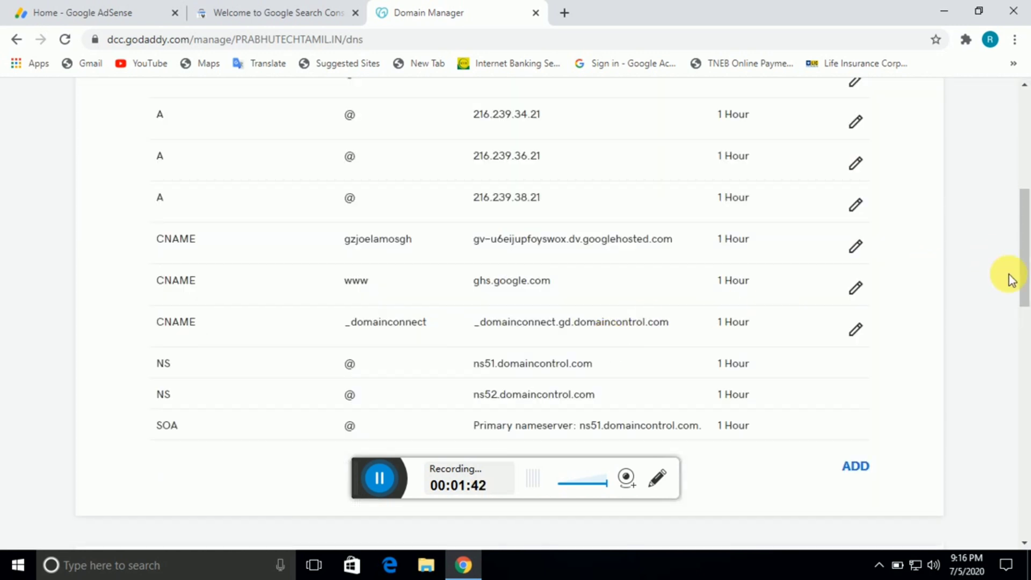
{"action": "left_click_drag", "start_coordinate": [1027, 269], "coordinate": [1021, 127]}
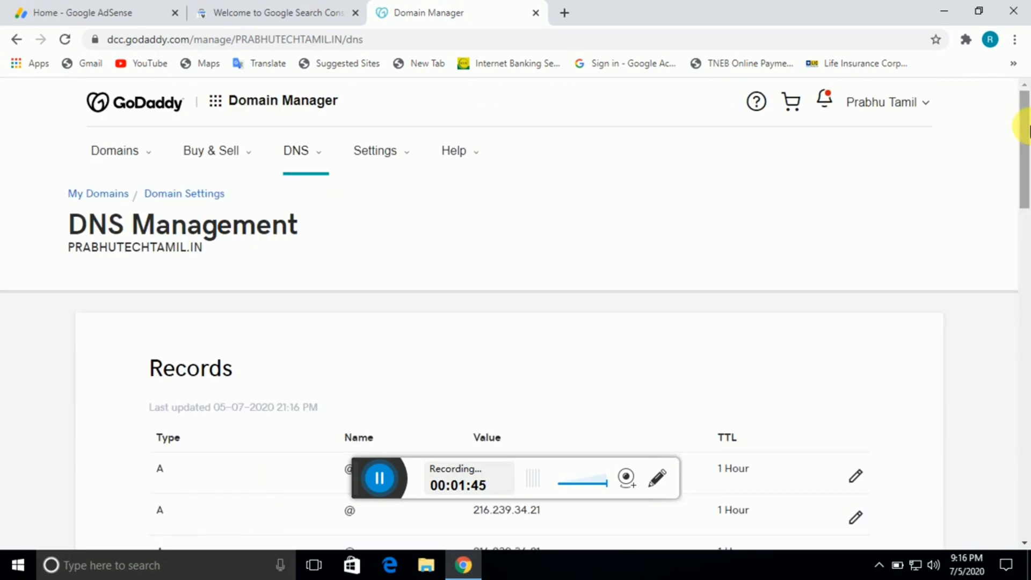
{"action": "left_click_drag", "start_coordinate": [1019, 172], "coordinate": [1027, 436]}
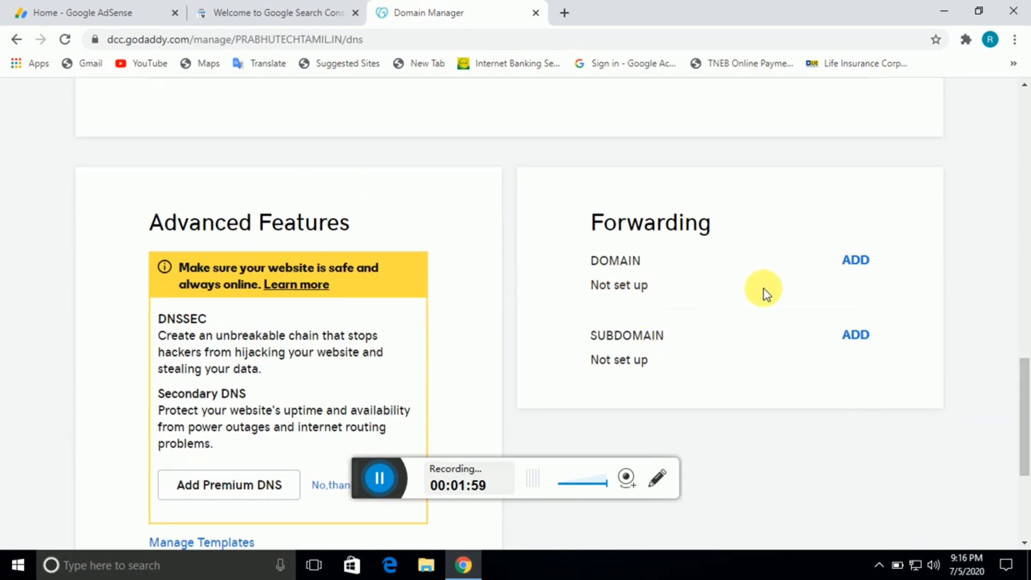
{"action": "left_click_drag", "start_coordinate": [1024, 369], "coordinate": [1027, 349]}
{"action": "left_click", "coordinate": [855, 345]}
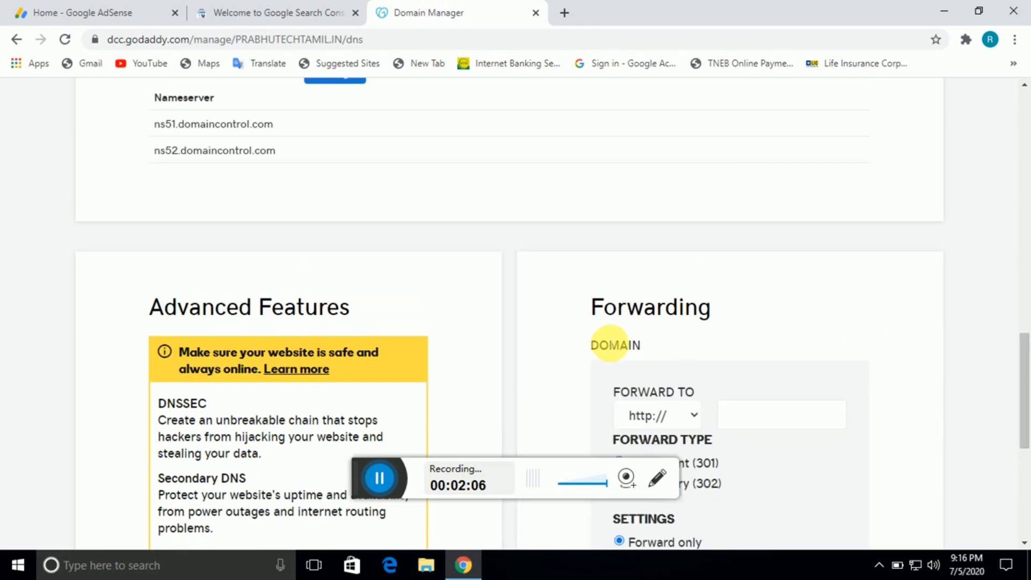
{"action": "left_click_drag", "start_coordinate": [1024, 380], "coordinate": [1026, 455]}
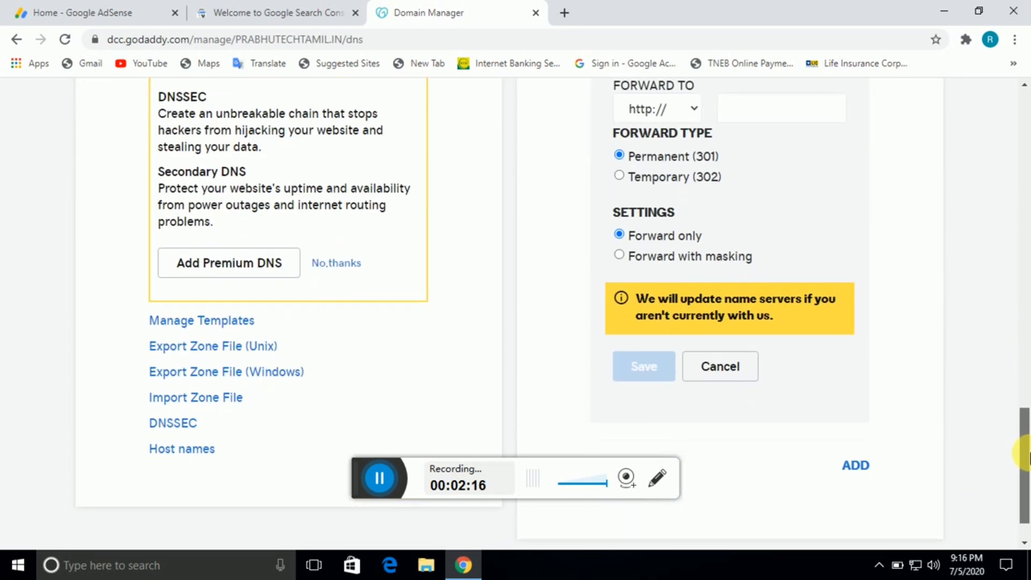
{"action": "left_click", "coordinate": [724, 366]}
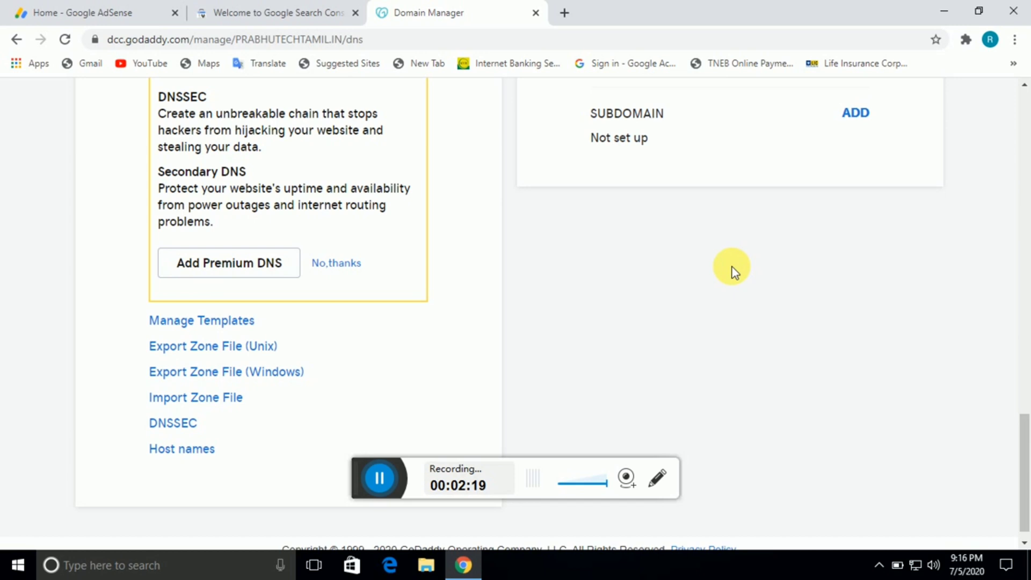
{"action": "left_click", "coordinate": [379, 480]}
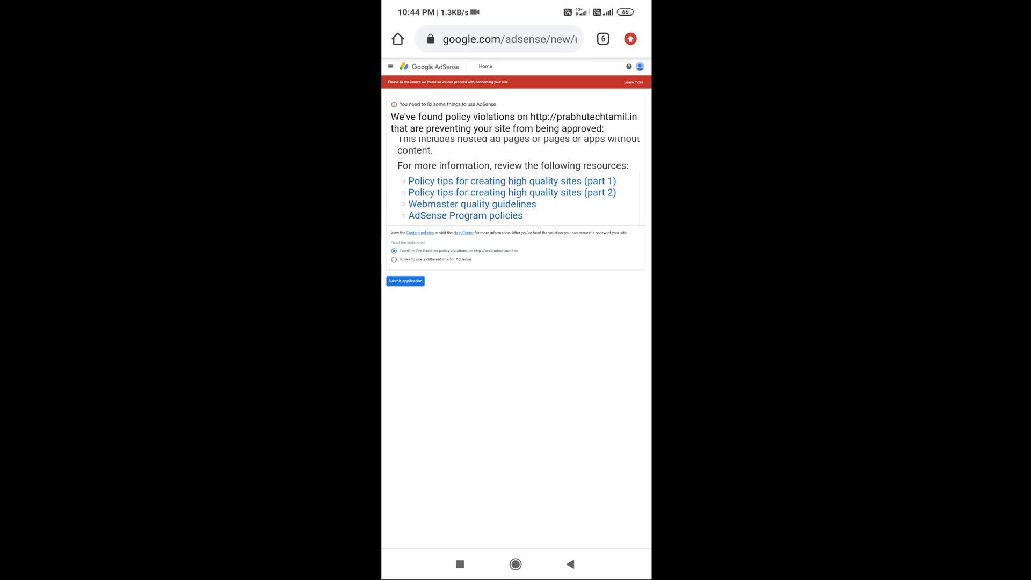
Choose 'I confirm I've fixed the policy violations', zoom out to review, and submit the application.
{"action": "left_click", "coordinate": [393, 260]}
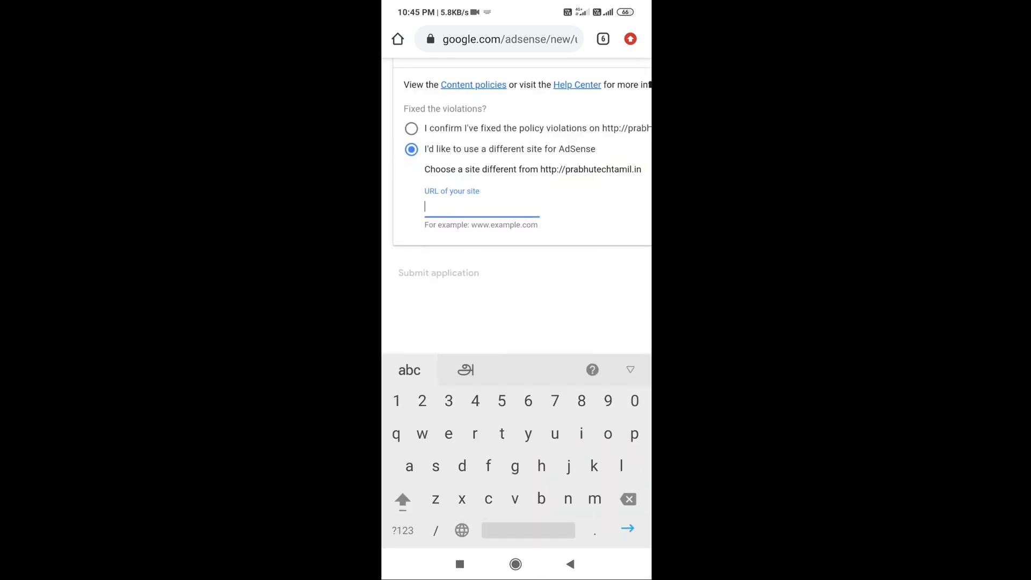
{"action": "left_click", "coordinate": [412, 150]}
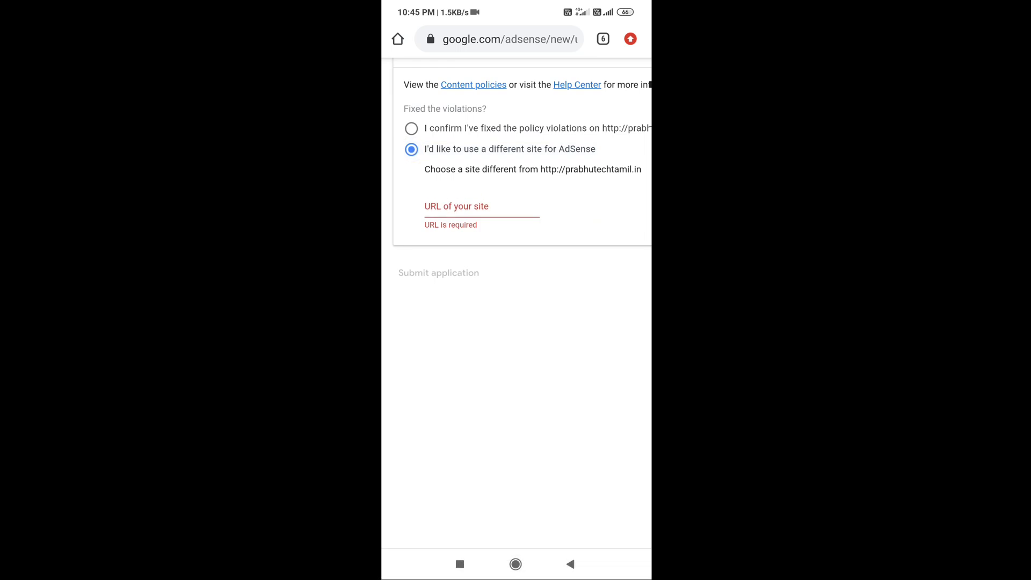
{"action": "left_click", "coordinate": [412, 129]}
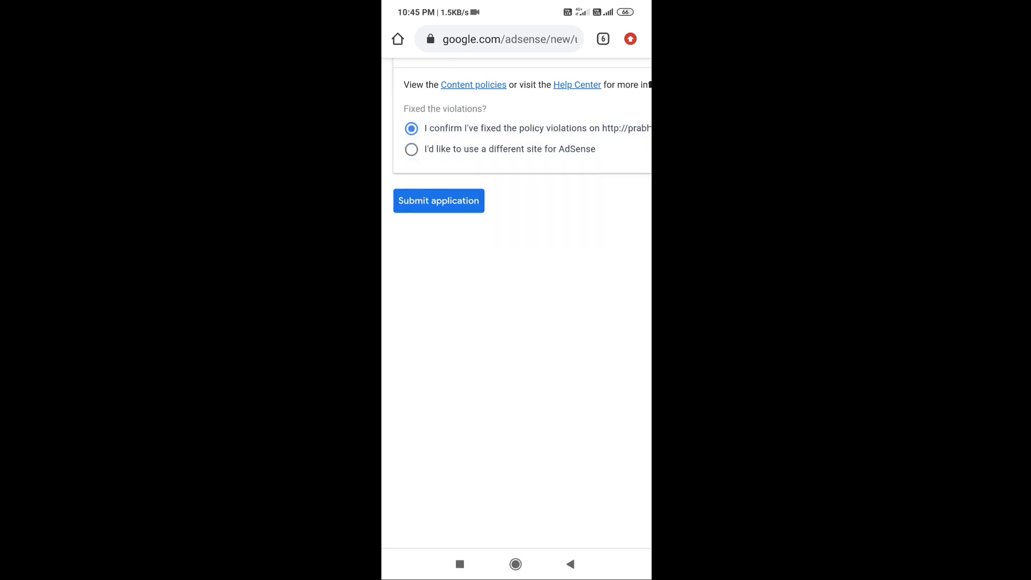
{"action": "left_click_drag", "start_coordinate": [605, 270], "coordinate": [525, 283]}
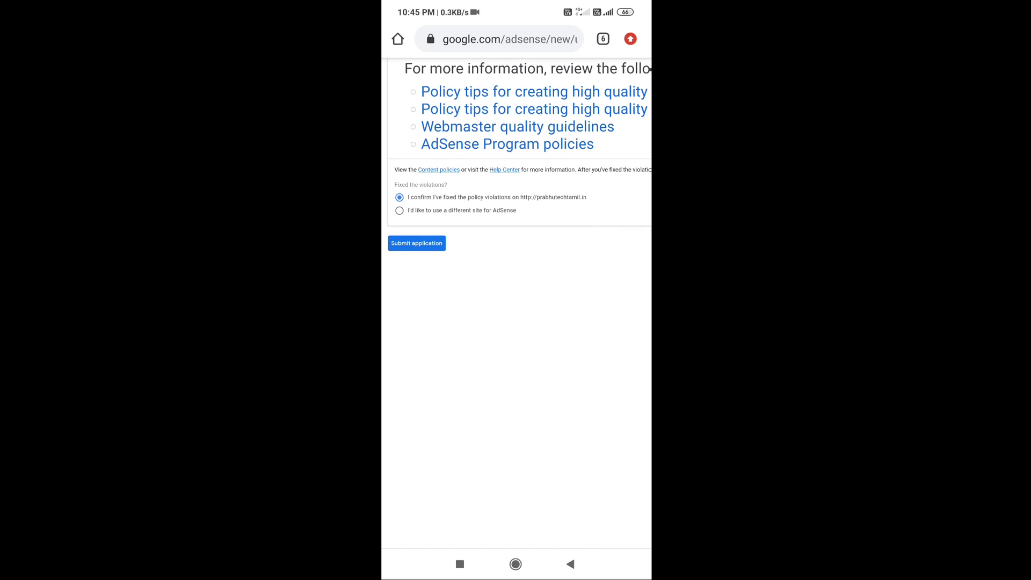
{"action": "scroll", "coordinate": [540, 312], "scroll_direction": "down", "scroll_amount": 1}
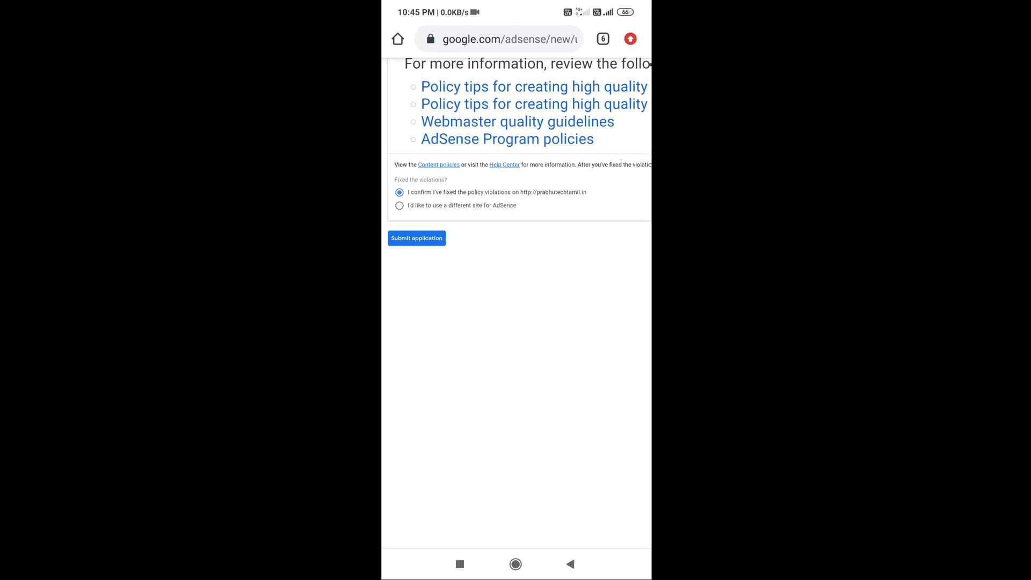
{"action": "scroll", "coordinate": [559, 216], "scroll_direction": "up", "scroll_amount": 5}
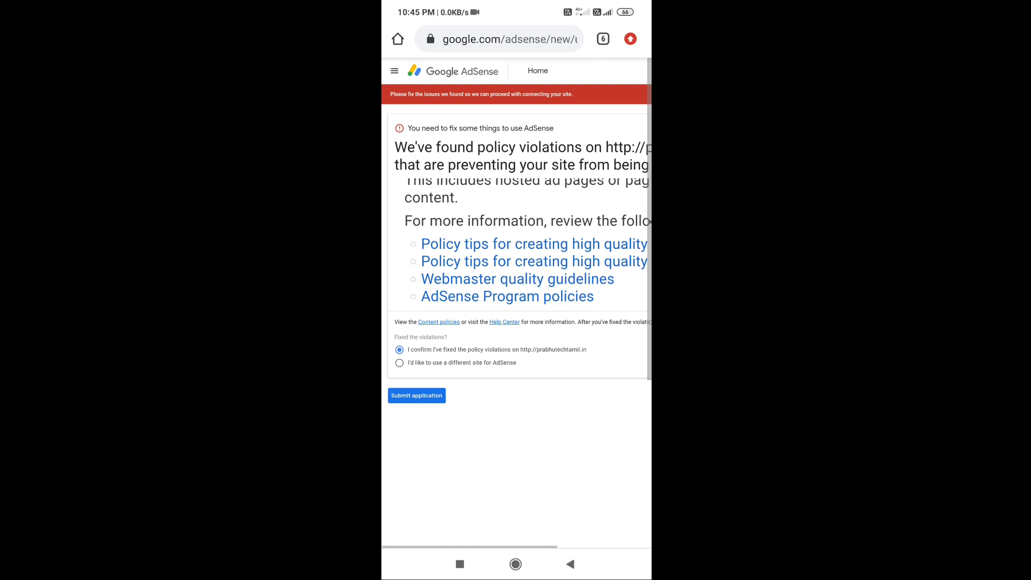
{"action": "scroll", "coordinate": [516, 242], "scroll_direction": "right", "scroll_amount": 1}
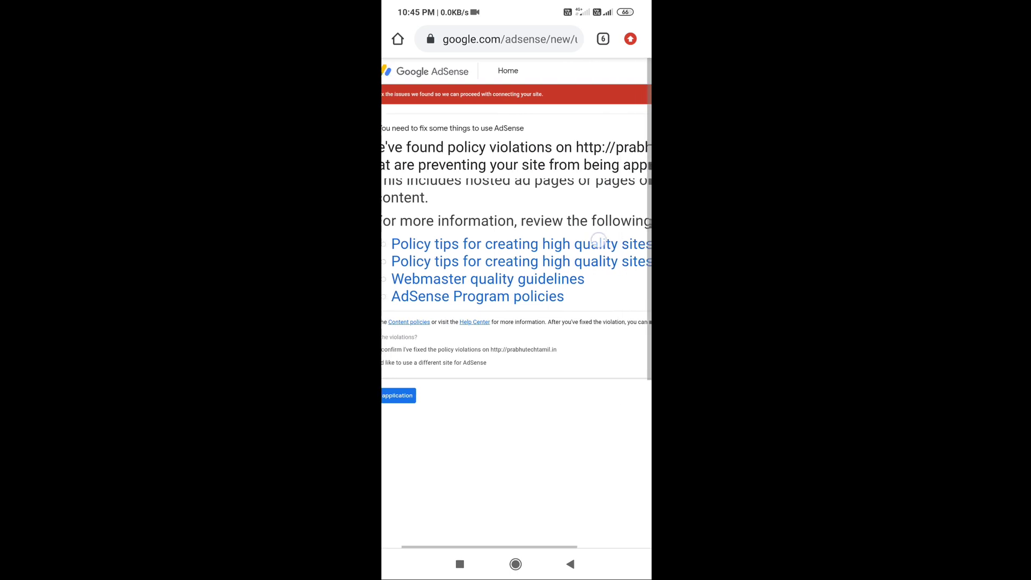
{"action": "double_click", "coordinate": [546, 415]}
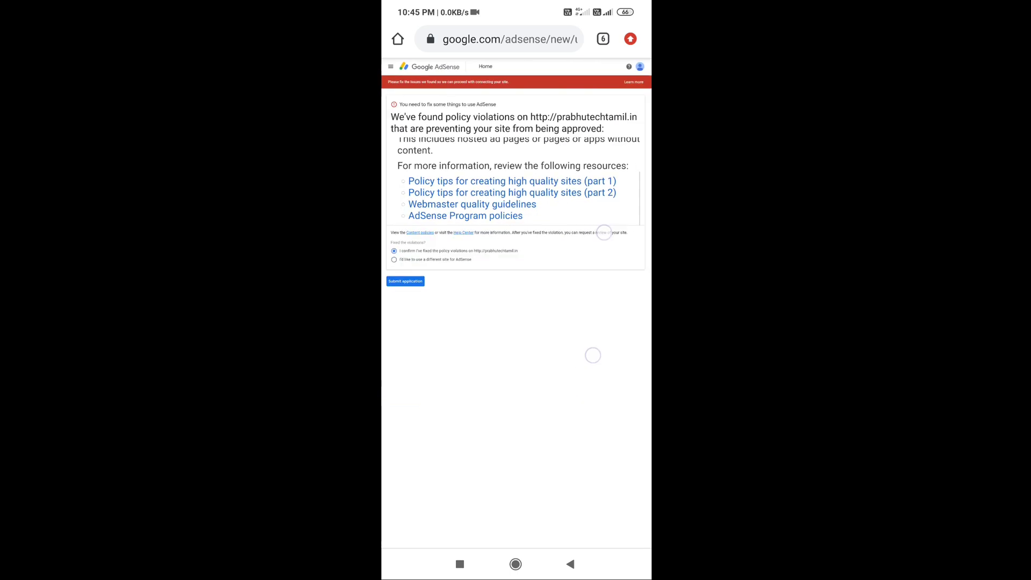
{"action": "scroll", "coordinate": [560, 162], "scroll_direction": "up", "scroll_amount": 3}
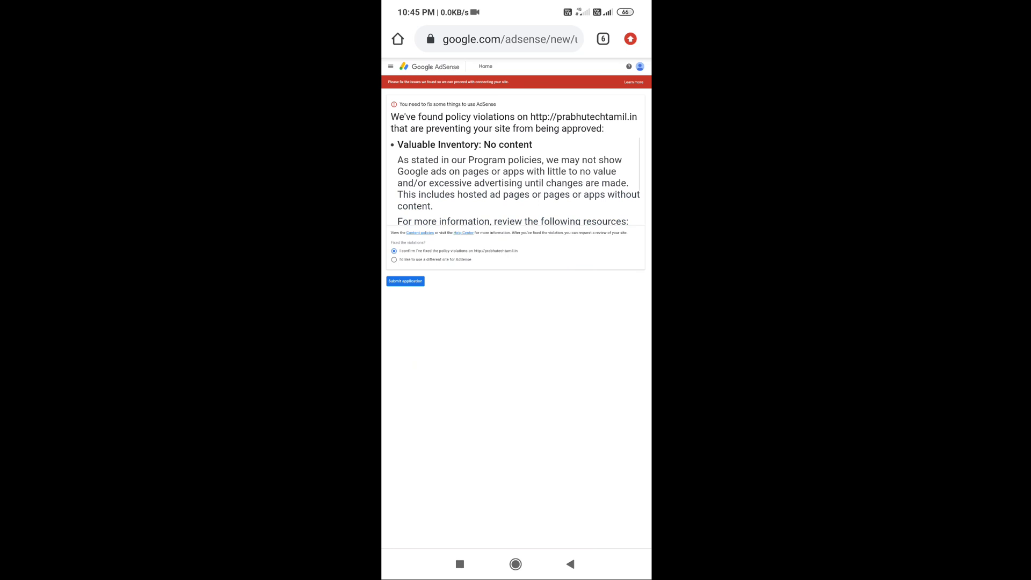
{"action": "scroll", "coordinate": [559, 215], "scroll_direction": "down", "scroll_amount": 3}
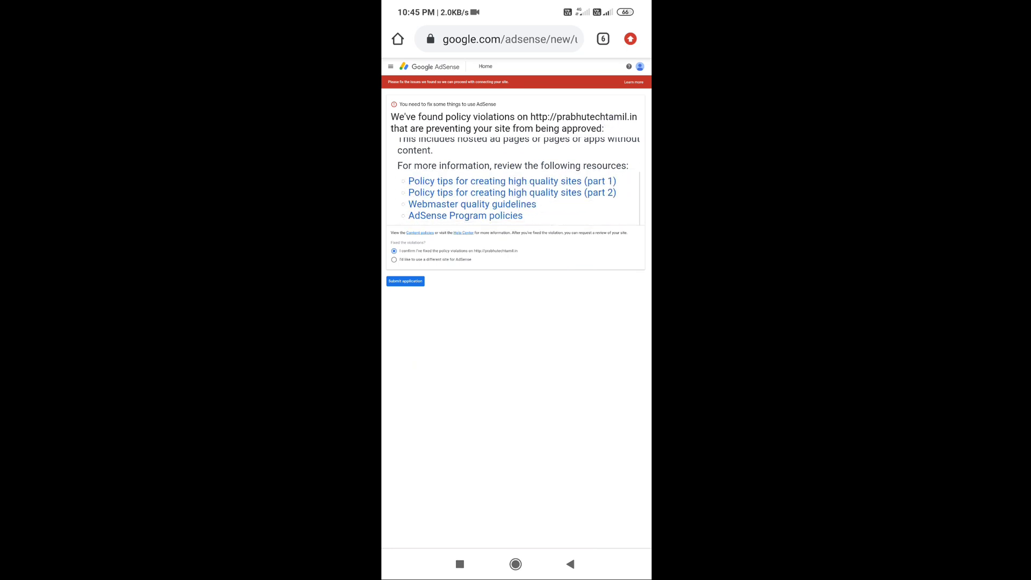
{"action": "left_click", "coordinate": [407, 283]}
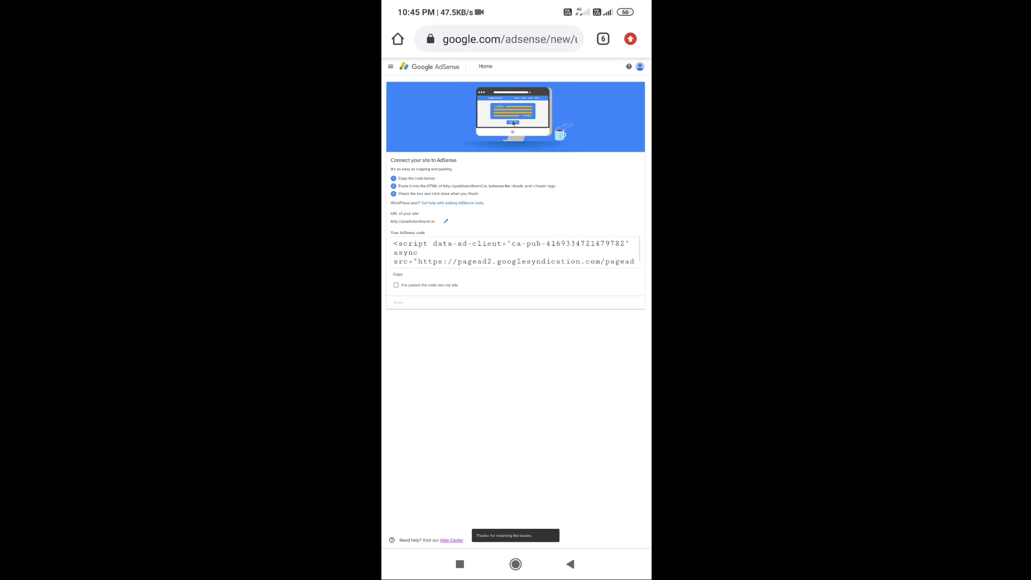
Tick 'I've pasted the code into my site', copy the AdSense code, and choose Done.
{"action": "scroll", "coordinate": [516, 252], "scroll_direction": "down", "scroll_amount": 2}
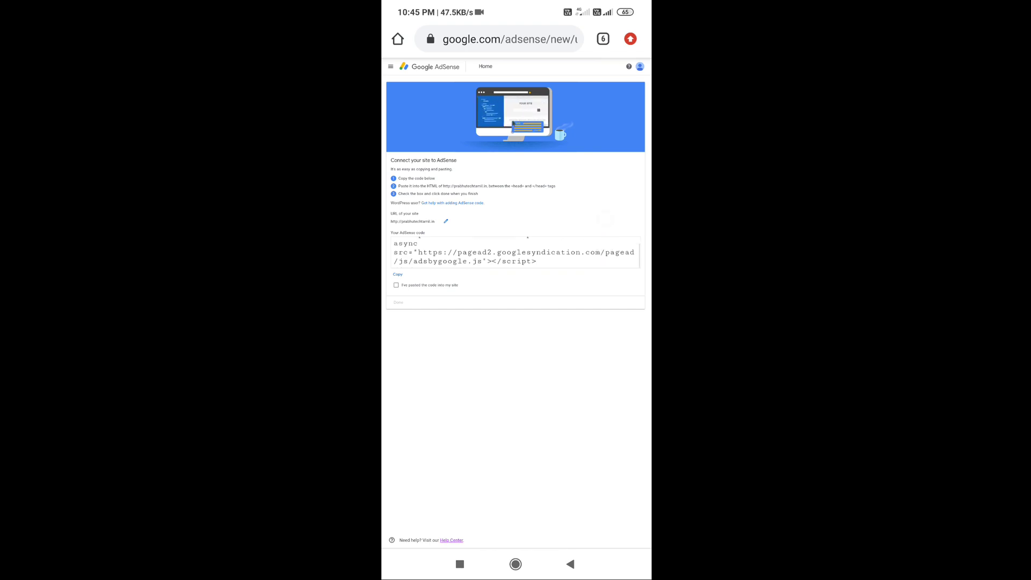
{"action": "left_click", "coordinate": [568, 256]}
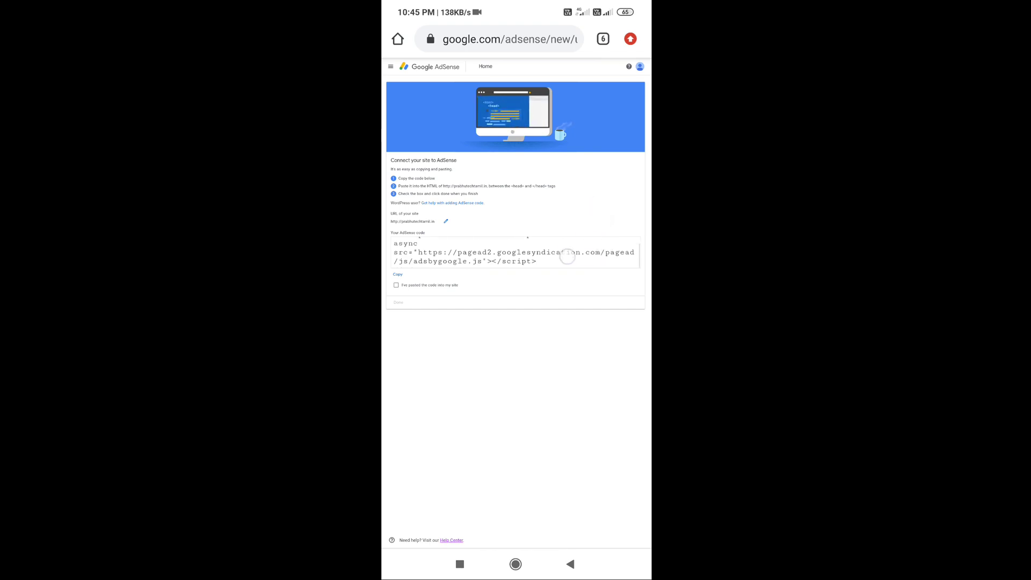
{"action": "scroll", "coordinate": [568, 256], "scroll_direction": "up", "scroll_amount": 1}
{"action": "left_click", "coordinate": [396, 285]}
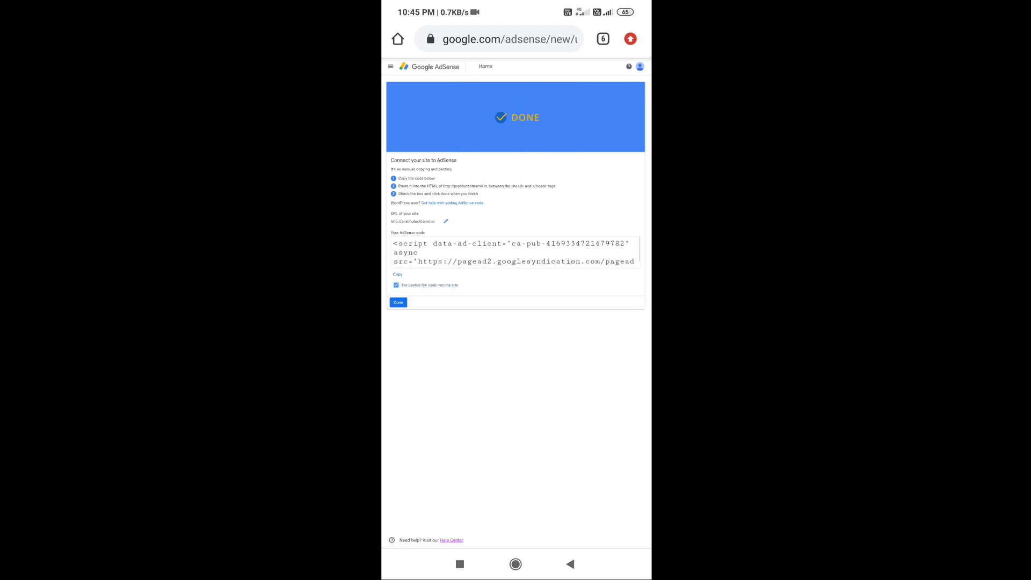
{"action": "scroll", "coordinate": [572, 252], "scroll_direction": "down", "scroll_amount": 1}
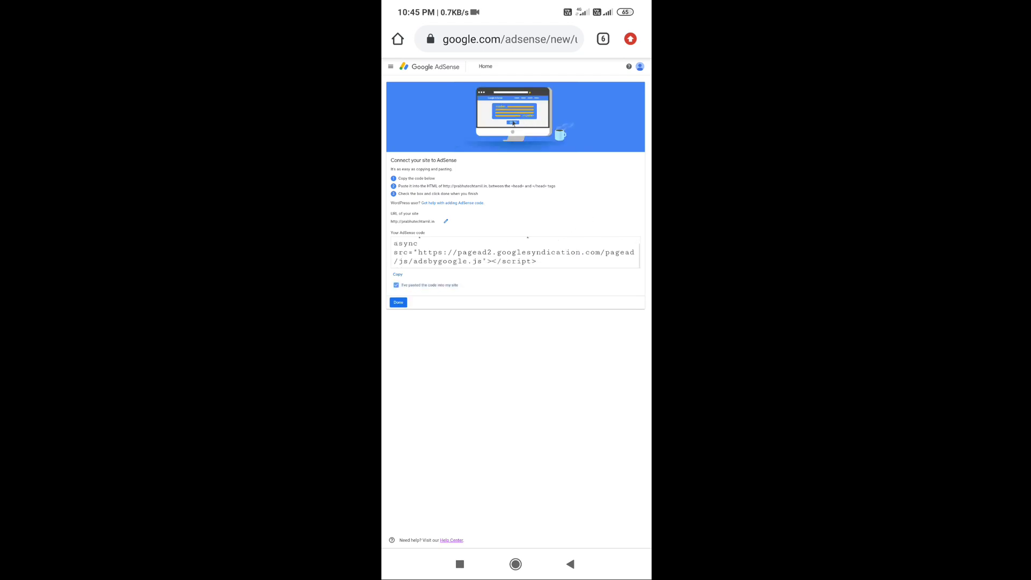
{"action": "left_click", "coordinate": [516, 261]}
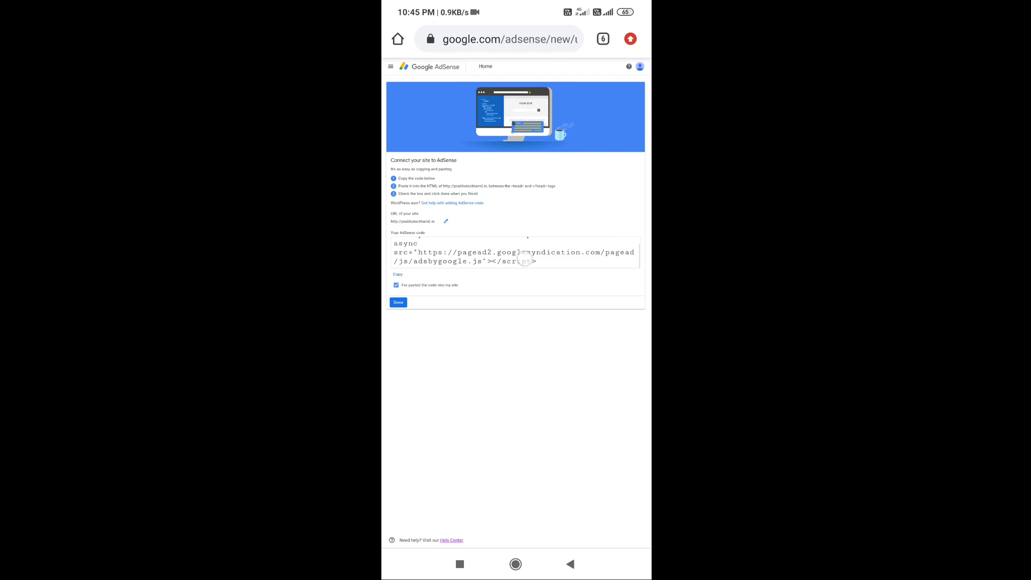
{"action": "left_click", "coordinate": [416, 235]}
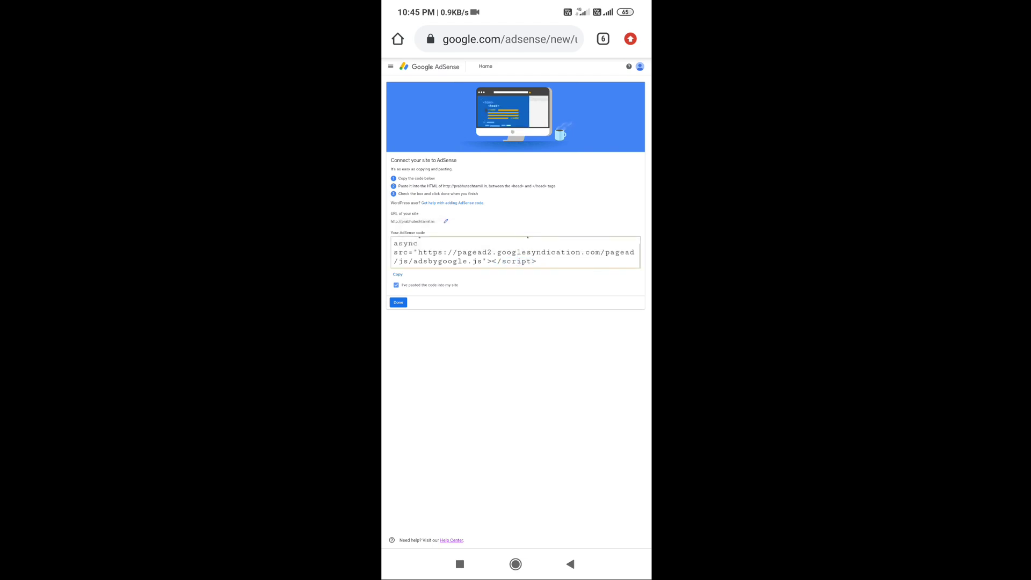
{"action": "left_click", "coordinate": [398, 274]}
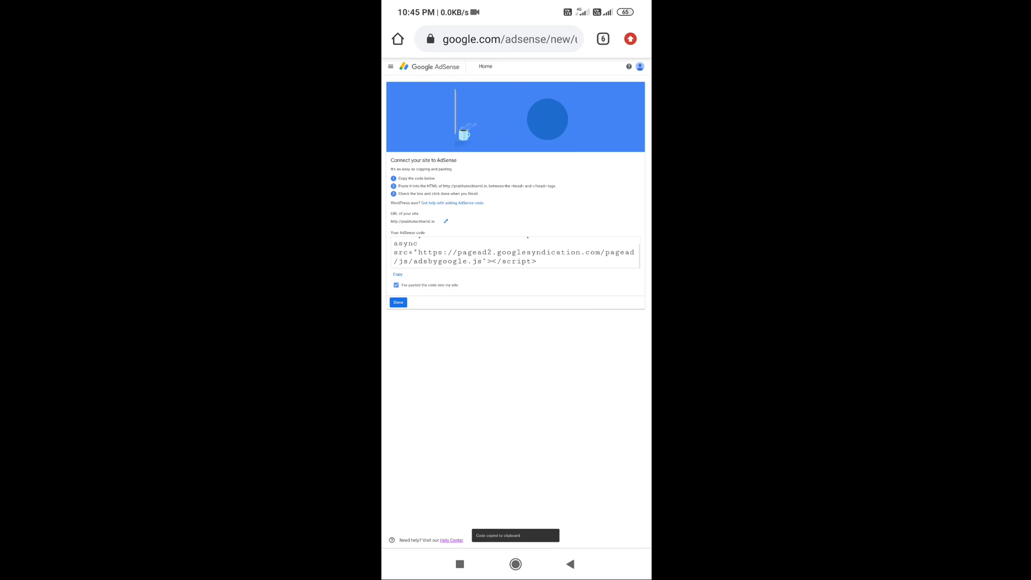
{"action": "left_click", "coordinate": [398, 303]}
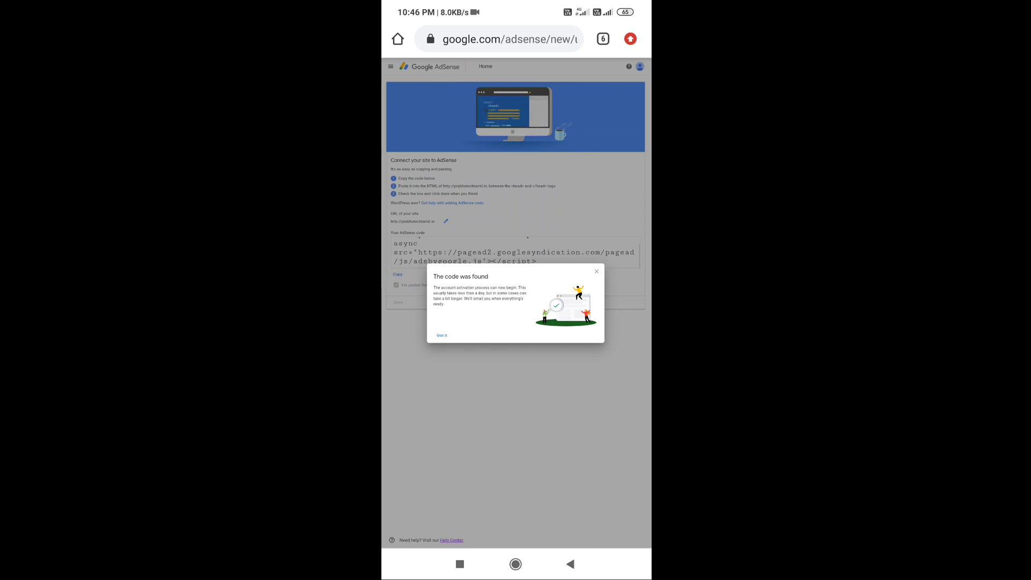
Dismiss 'The code was found' message with Got it.
{"action": "left_click", "coordinate": [441, 335]}
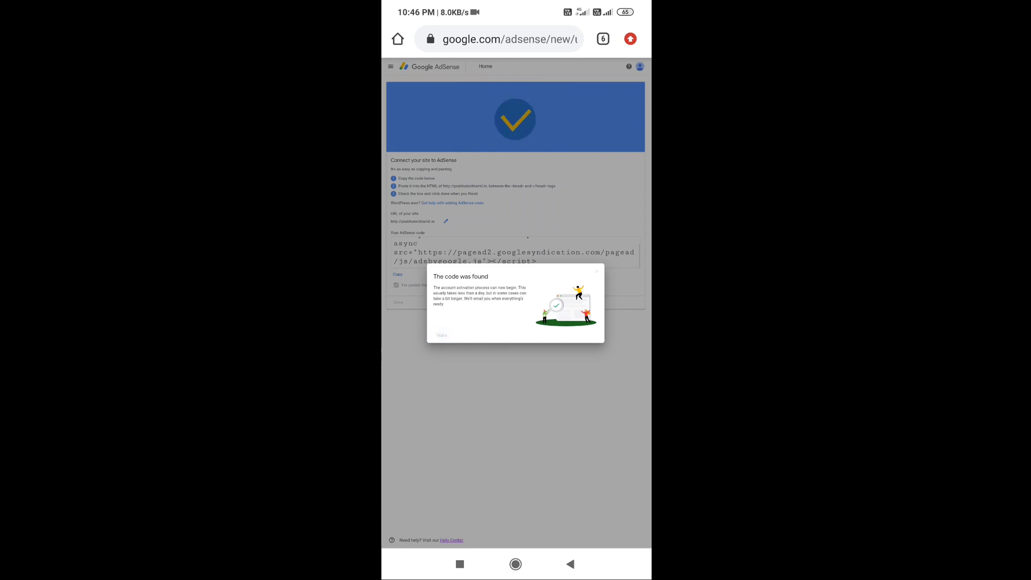